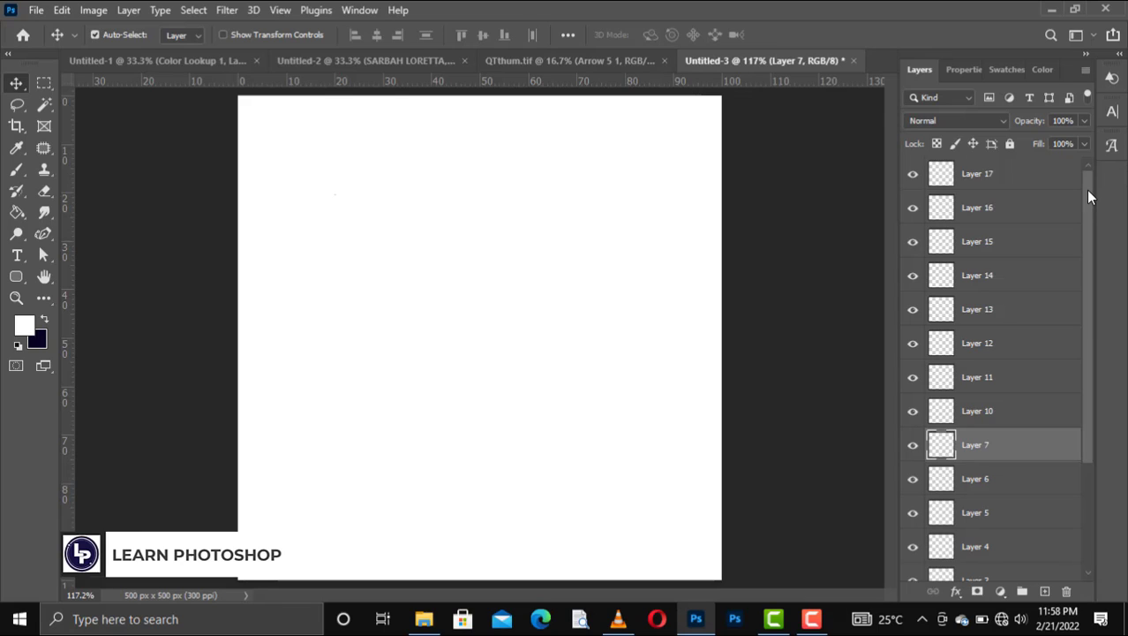
# Step: Look through the layer stack from Layer 17 down to Ellipse 1 to examine which layers hold content
pyautogui.moveTo(1091, 219); pyautogui.dragTo(1093, 385)
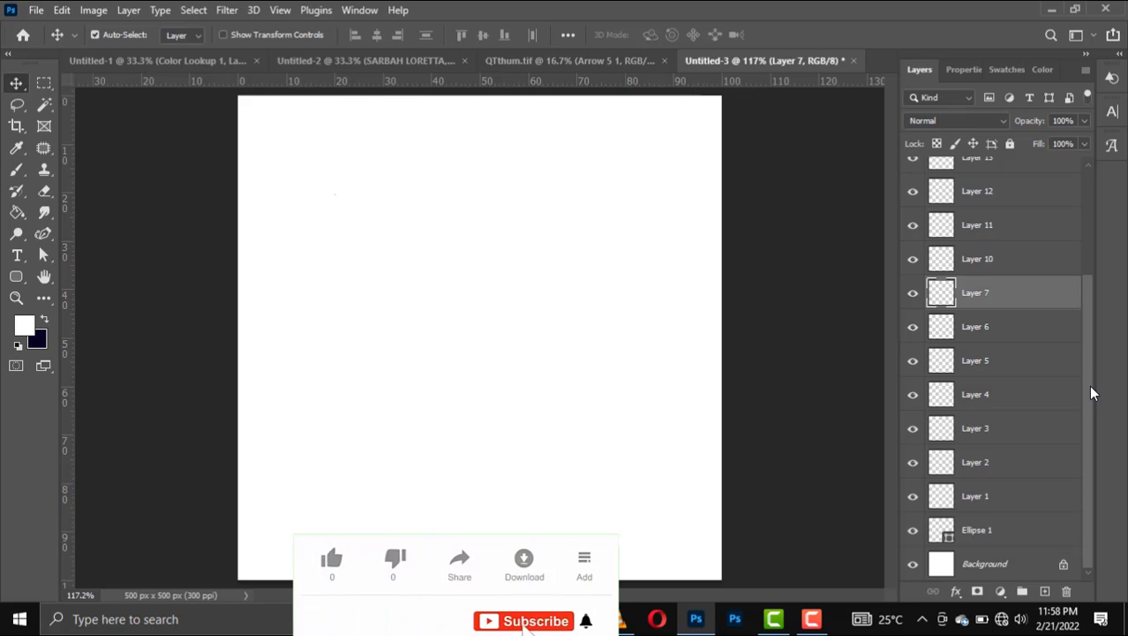
pyautogui.moveTo(1091, 391); pyautogui.dragTo(1091, 335)
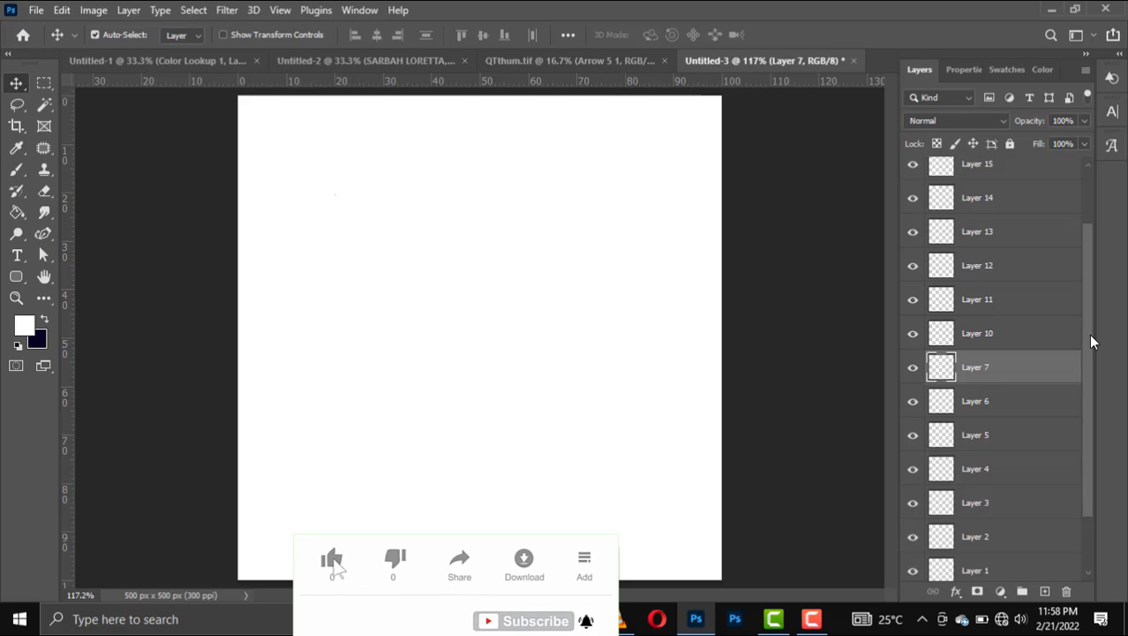
pyautogui.moveTo(1091, 336); pyautogui.dragTo(1093, 259)
pyautogui.click(958, 183)
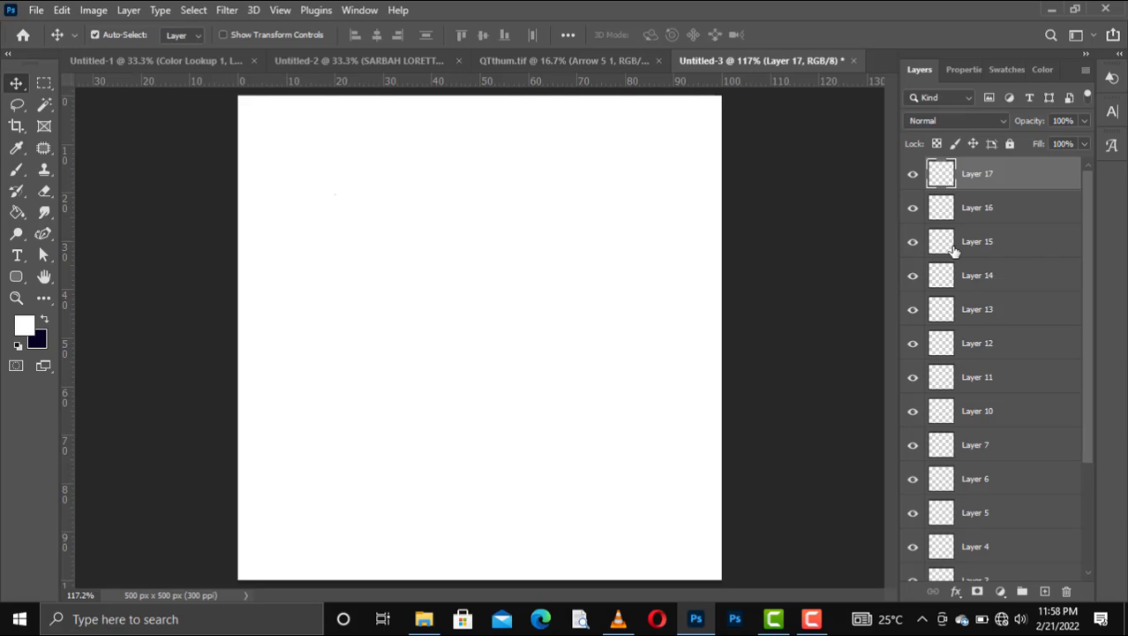
pyautogui.click(938, 203)
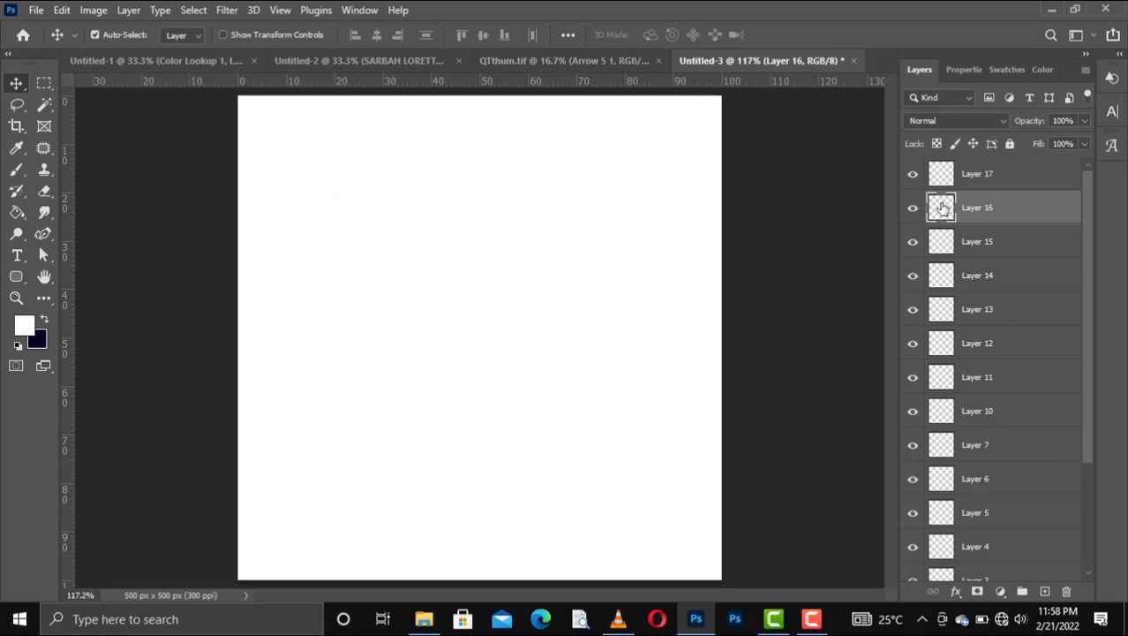
pyautogui.click(941, 179)
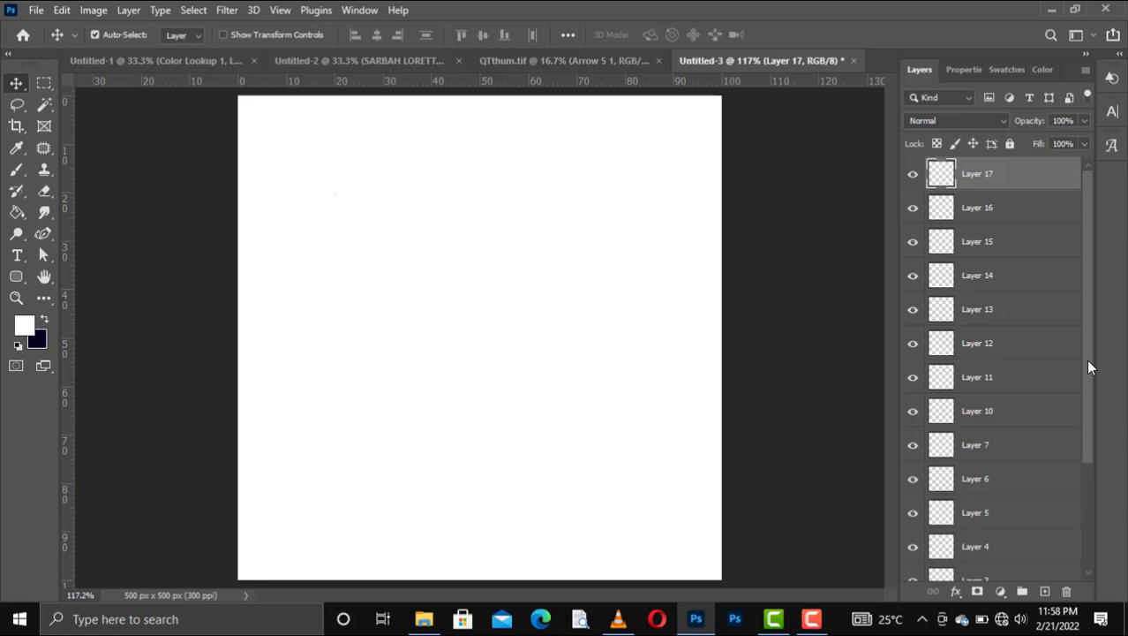
pyautogui.moveTo(1089, 362); pyautogui.dragTo(1086, 488)
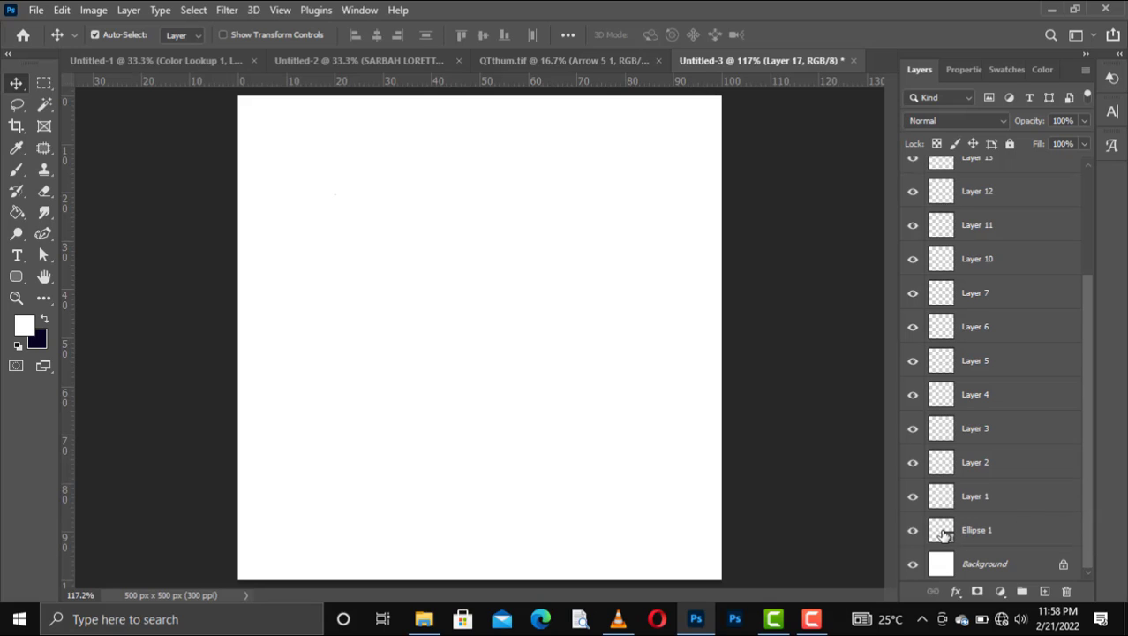
pyautogui.click(941, 531)
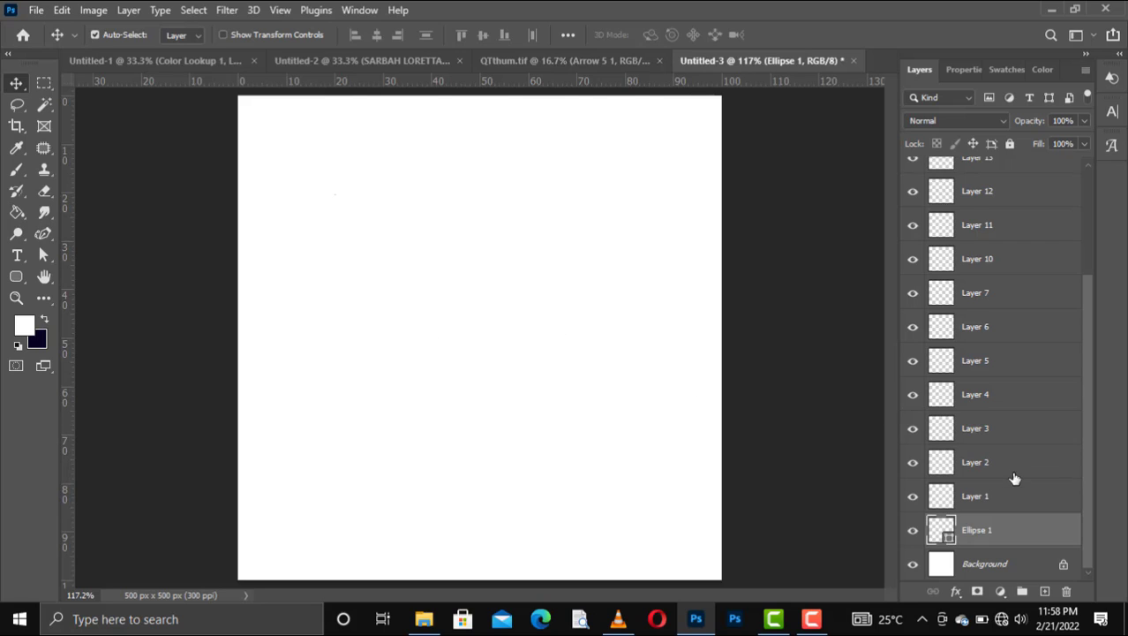
# Step: Draw a dark grey rectangle of about 240 × 177 px on Layer 1 near the middle of the canvas
pyautogui.click(967, 492)
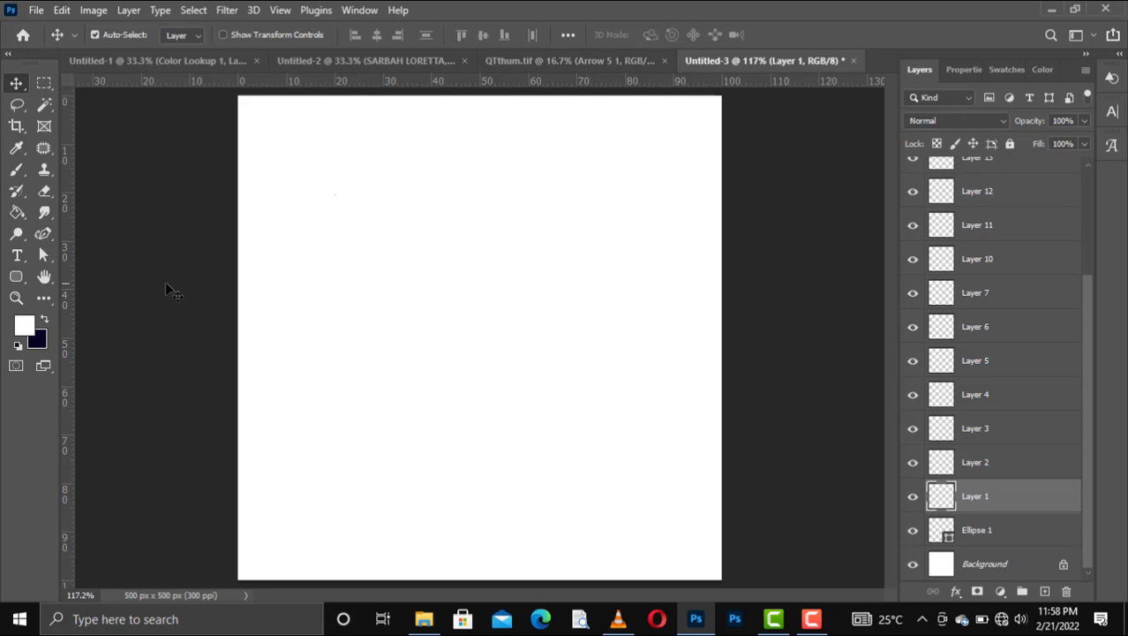
pyautogui.click(15, 276)
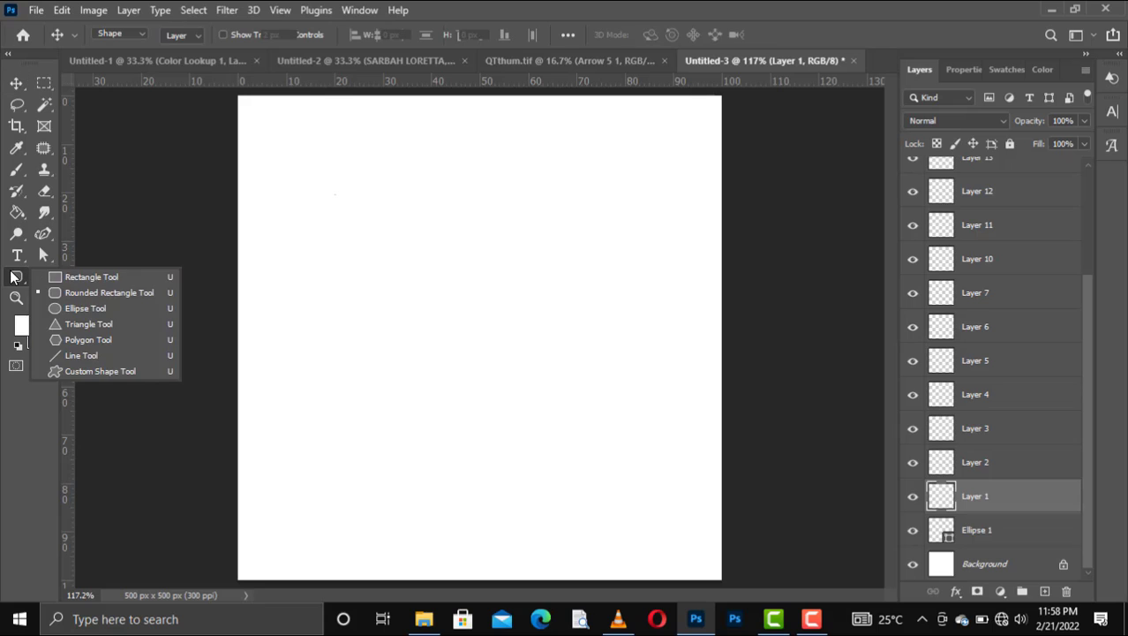
pyautogui.click(74, 300)
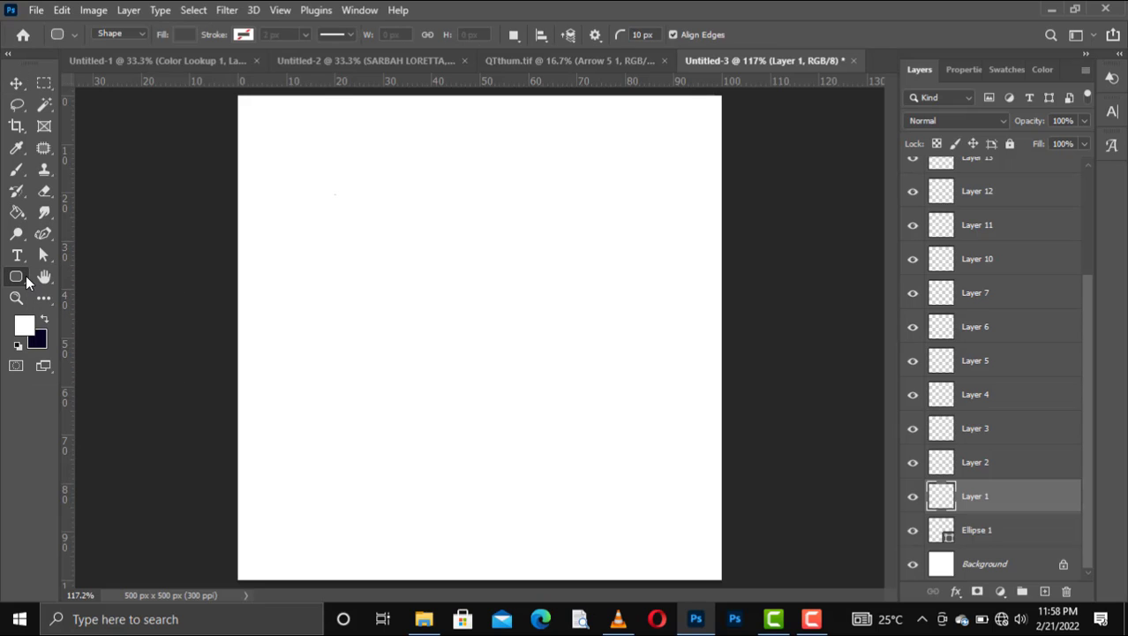
pyautogui.click(26, 276)
pyautogui.click(78, 278)
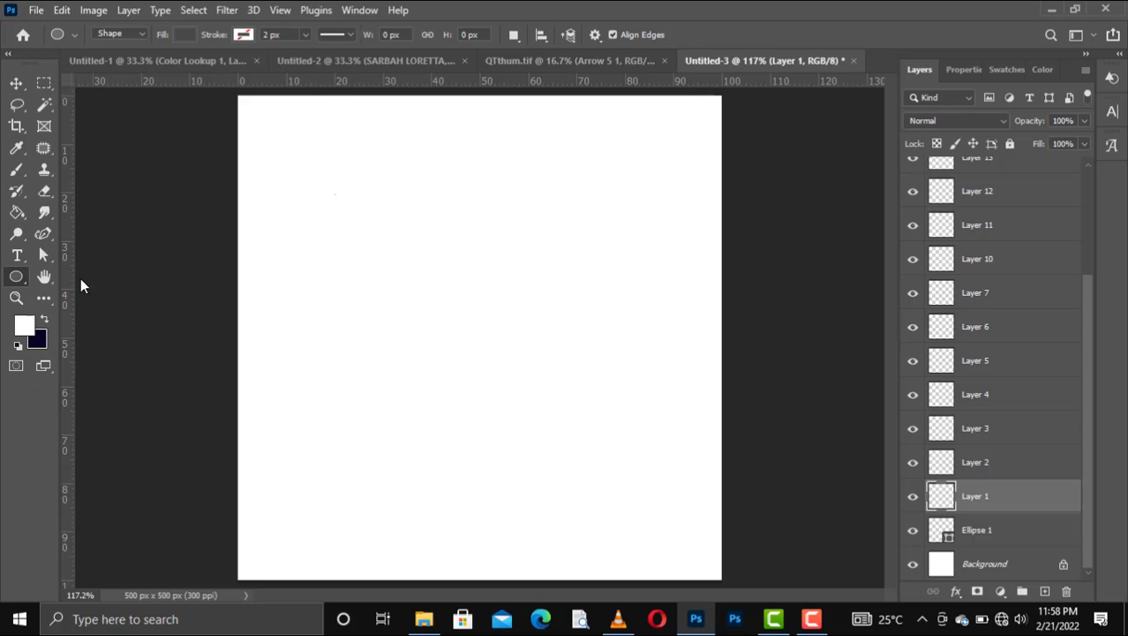
pyautogui.moveTo(409, 359); pyautogui.dragTo(605, 436)
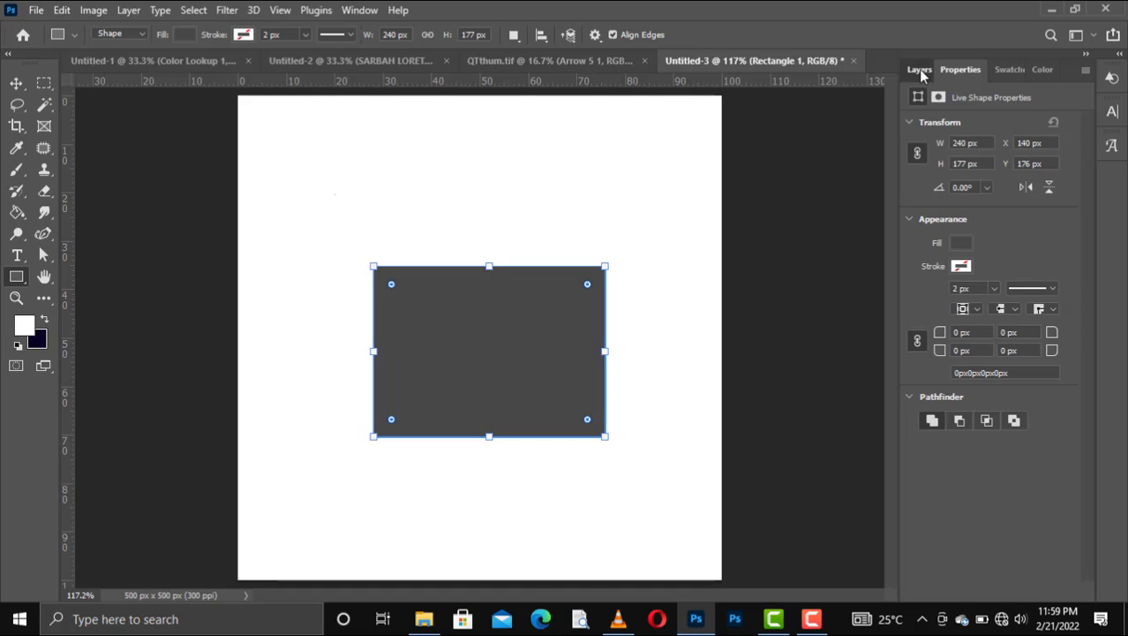
pyautogui.click(919, 71)
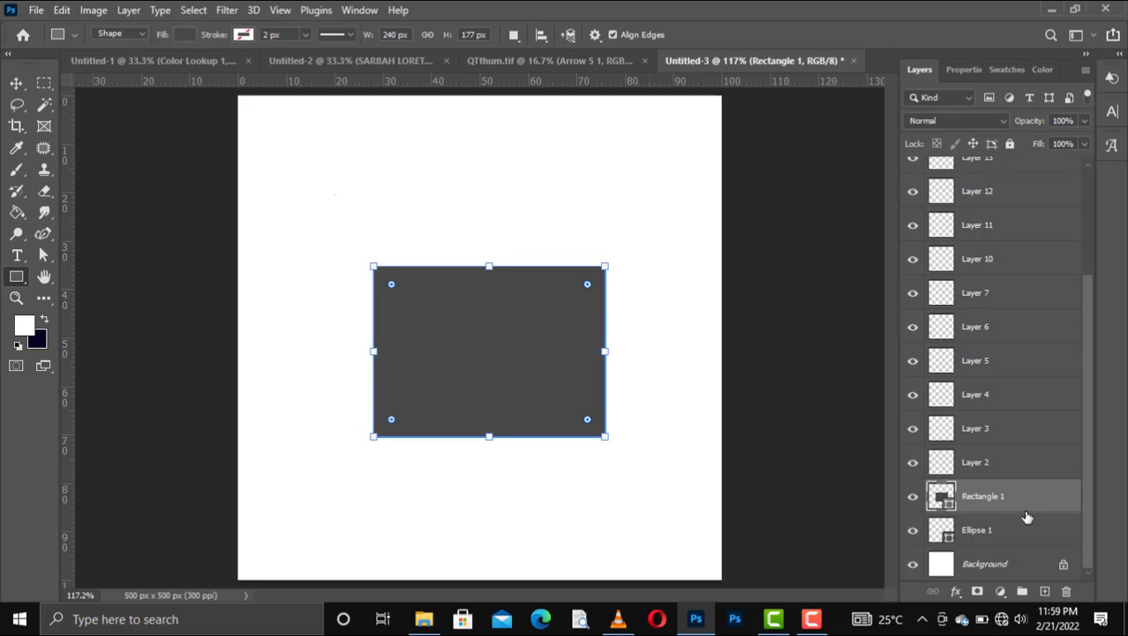
# Step: Delete the grey rectangle, and undo both the deletion and the drawing of the rectangle
pyautogui.click(961, 533)
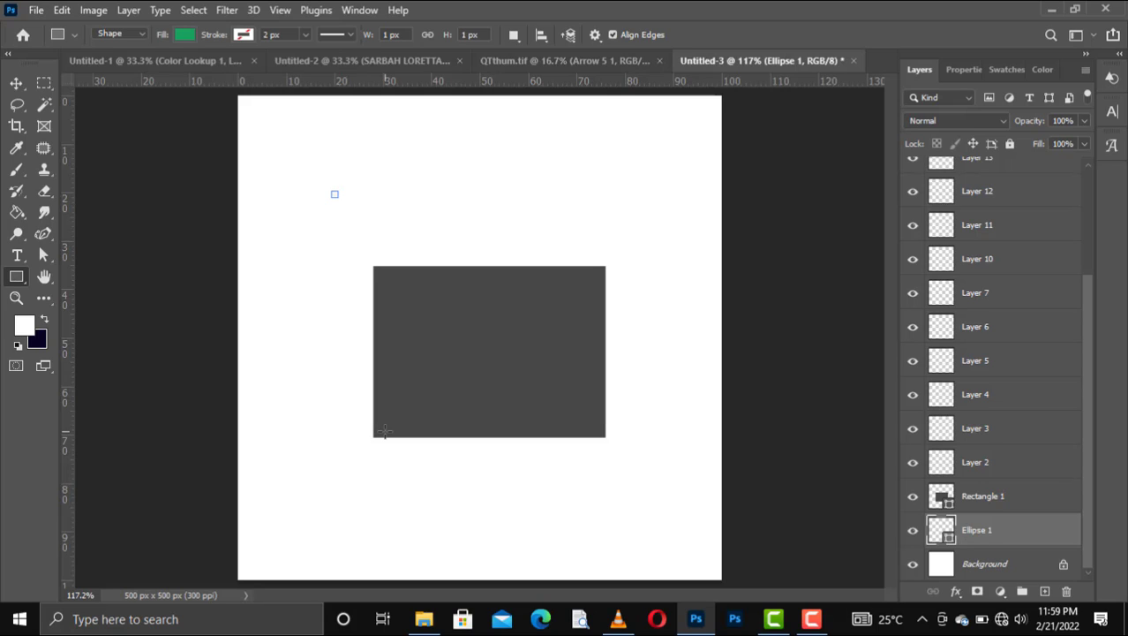
pyautogui.press('v')
pyautogui.click(443, 429)
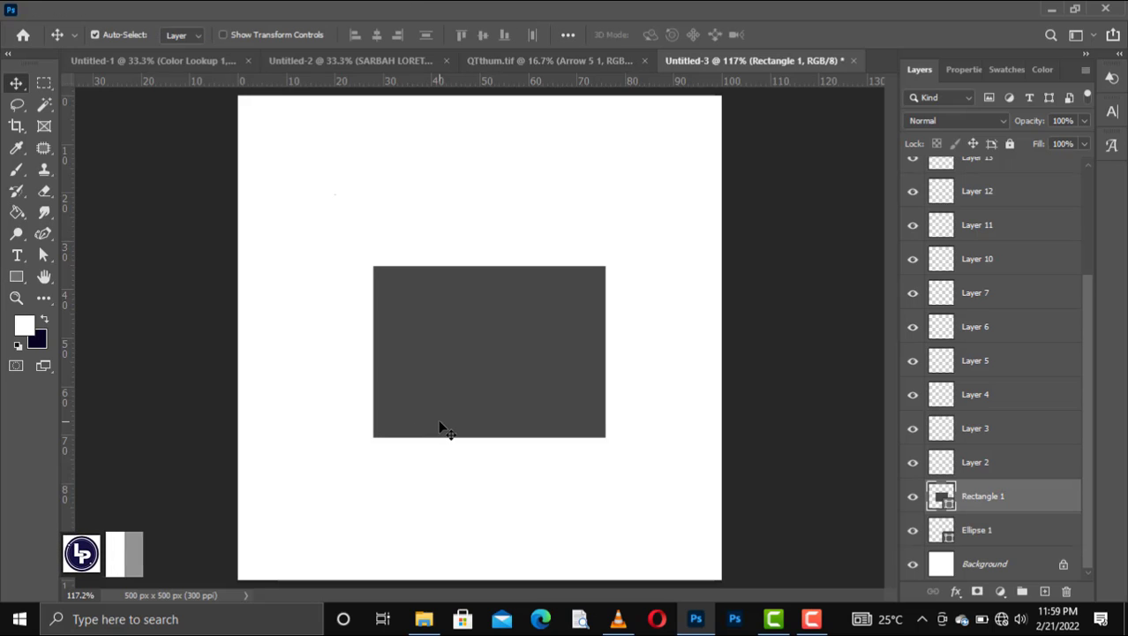
pyautogui.press('Delete')
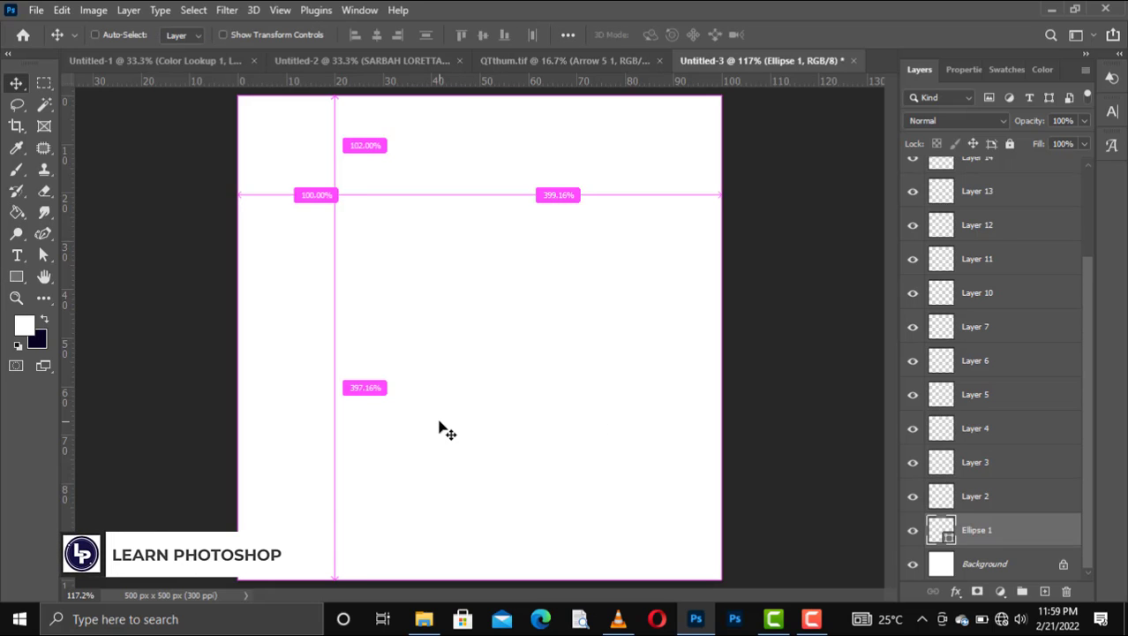
pyautogui.hotkey('ctrl', 'z')
pyautogui.hotkey('ctrl', 'z')
# Step: Scale the tiny green shape on the Ellipse 1 layer up proportionally to about 8989% with Free Transform
pyautogui.click(969, 565)
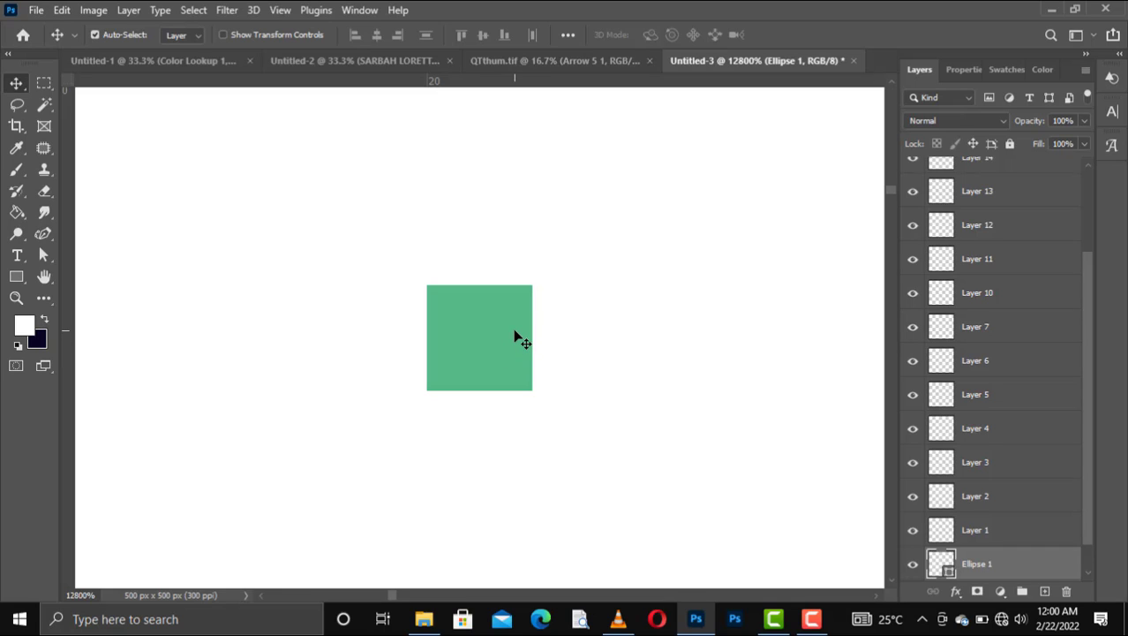
pyautogui.hotkey('ctrl', '-')
pyautogui.hotkey('ctrl', '-')
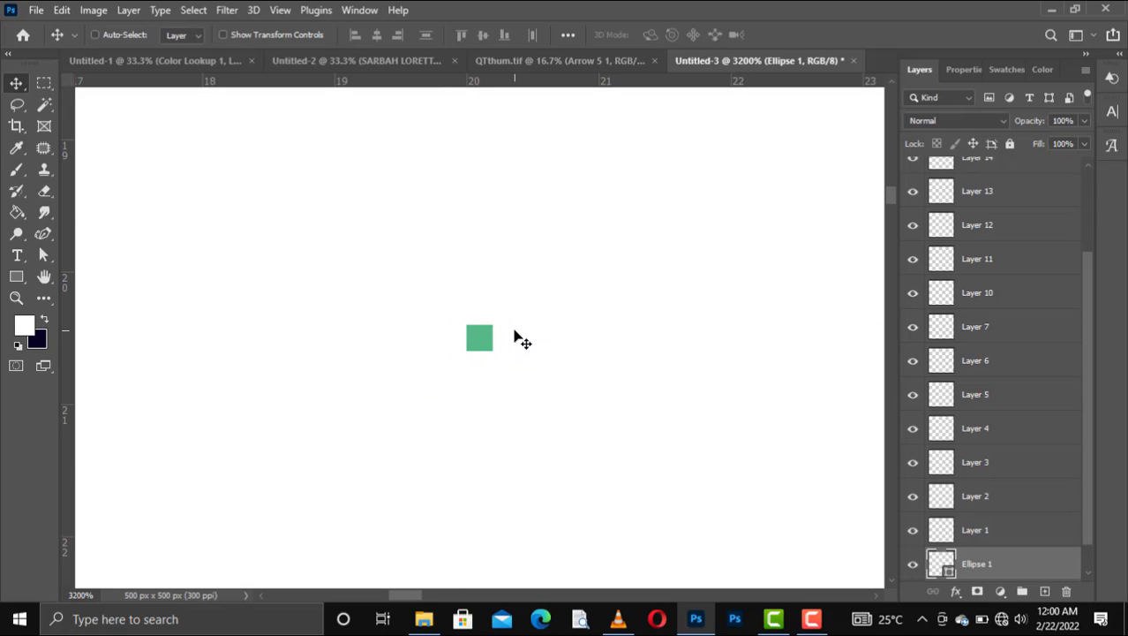
pyautogui.hotkey('ctrl', '-')
pyautogui.hotkey('ctrl', '-')
pyautogui.hotkey('ctrl', '-')
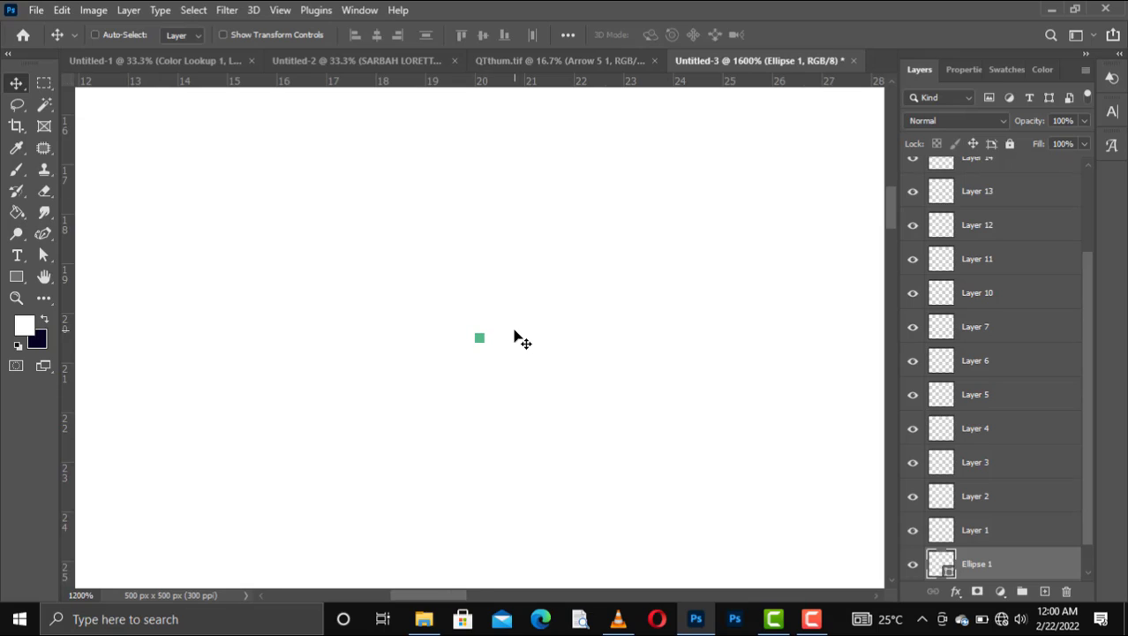
pyautogui.hotkey('ctrl', '-')
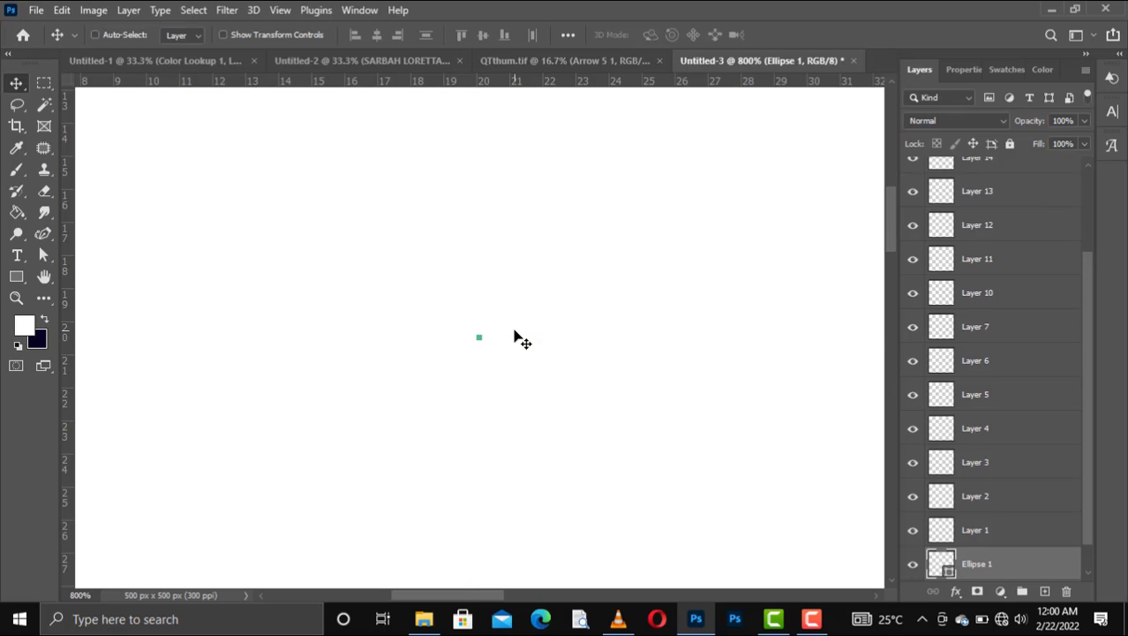
pyautogui.scroll(-1, 515, 338)
pyautogui.scroll(-4, 515, 338)
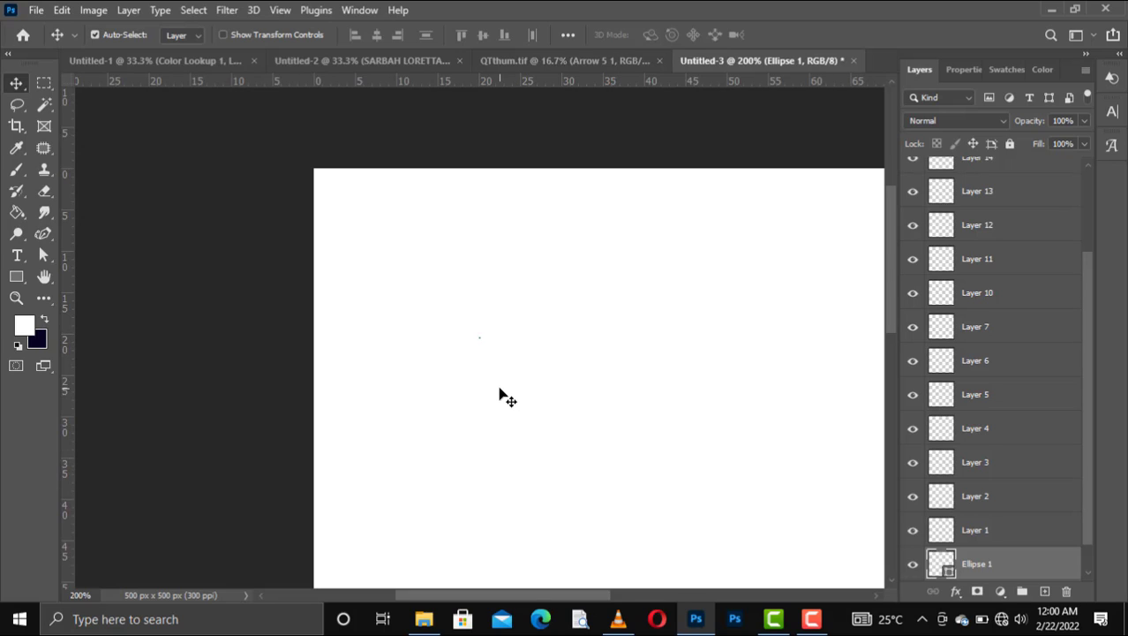
pyautogui.hotkey('ctrl', 't')
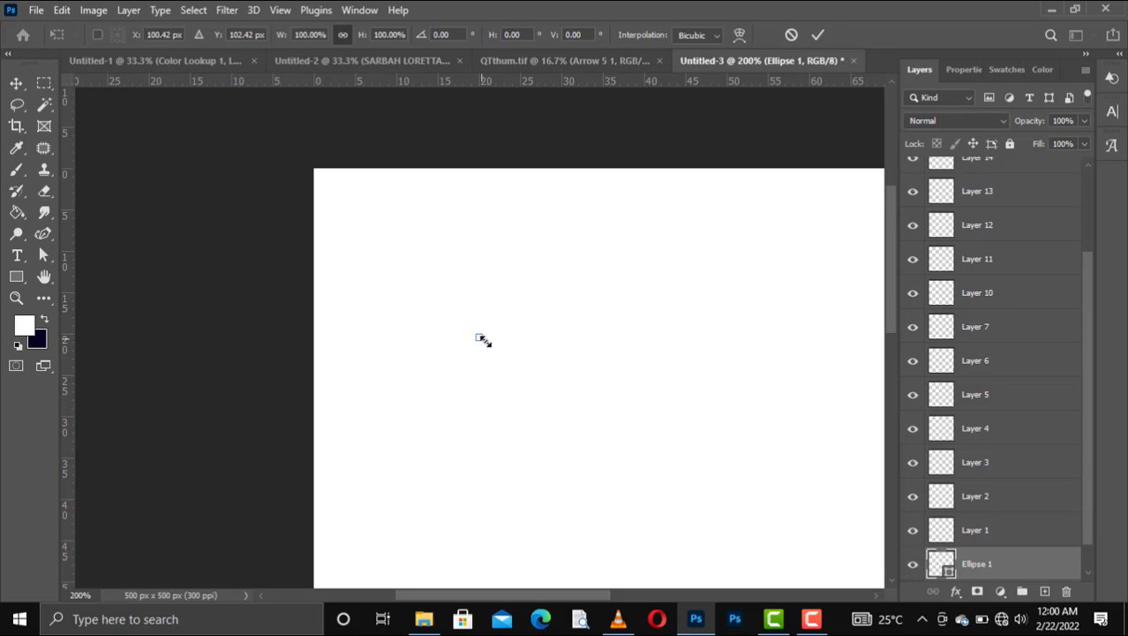
pyautogui.moveTo(484, 337); pyautogui.dragTo(627, 439)
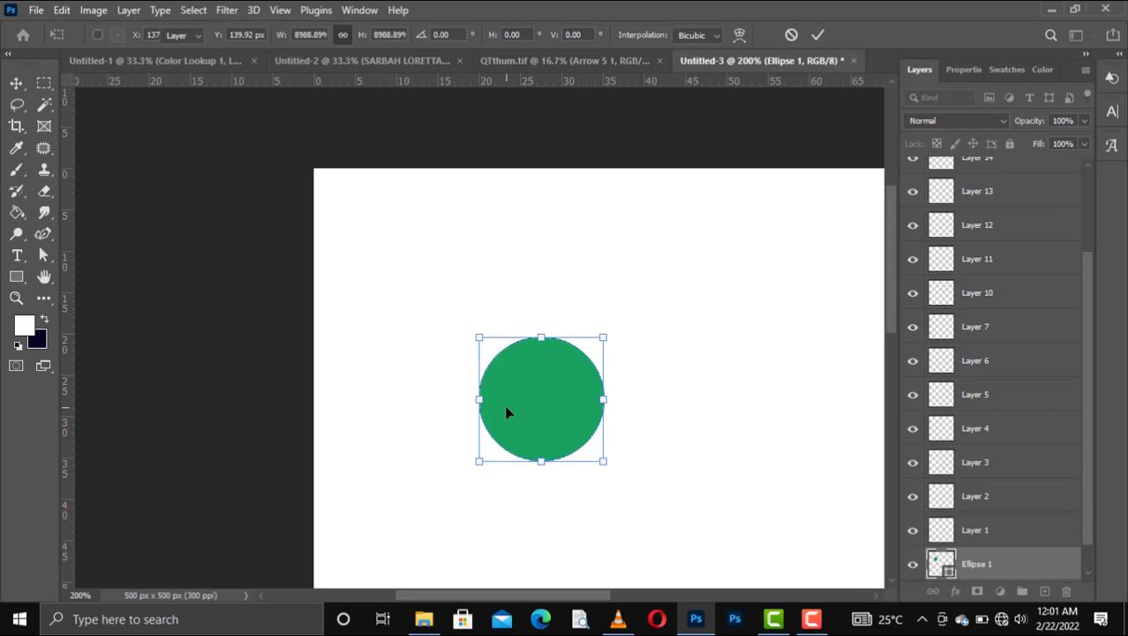
pyautogui.press('Return')
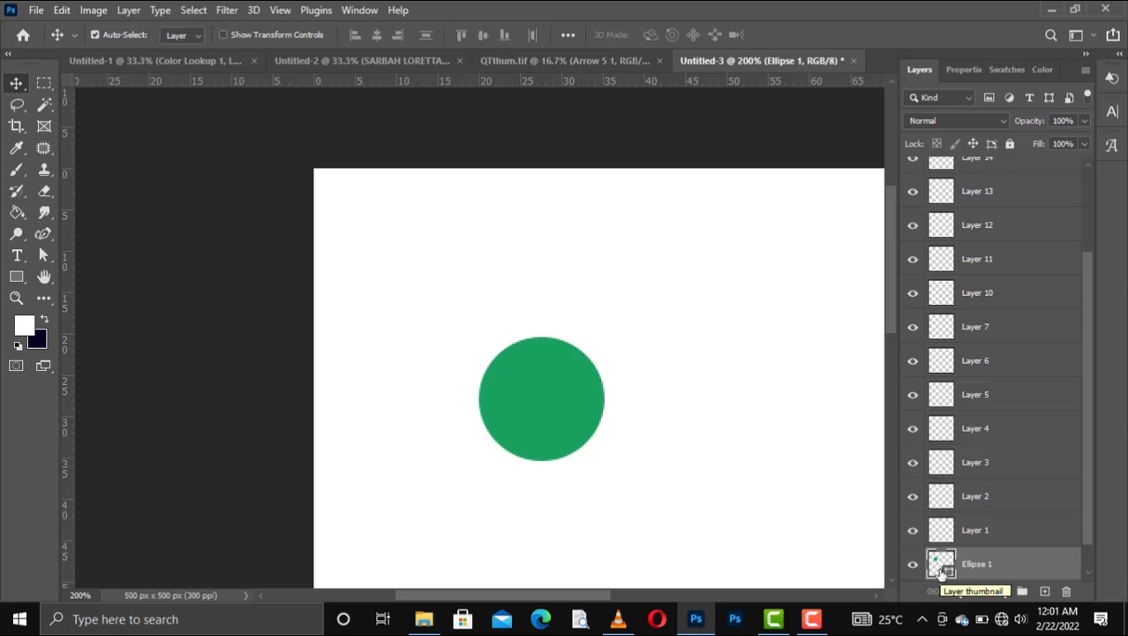
# Step: Run the Delete All Empty Layers script on the document
pyautogui.click(36, 11)
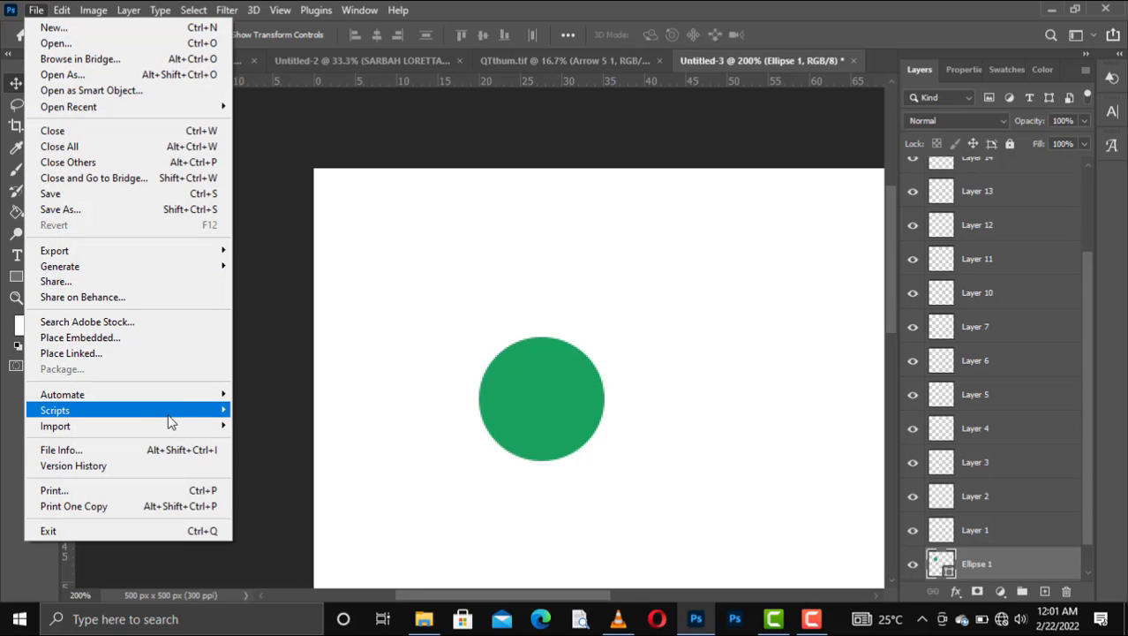
pyautogui.moveTo(172, 423)
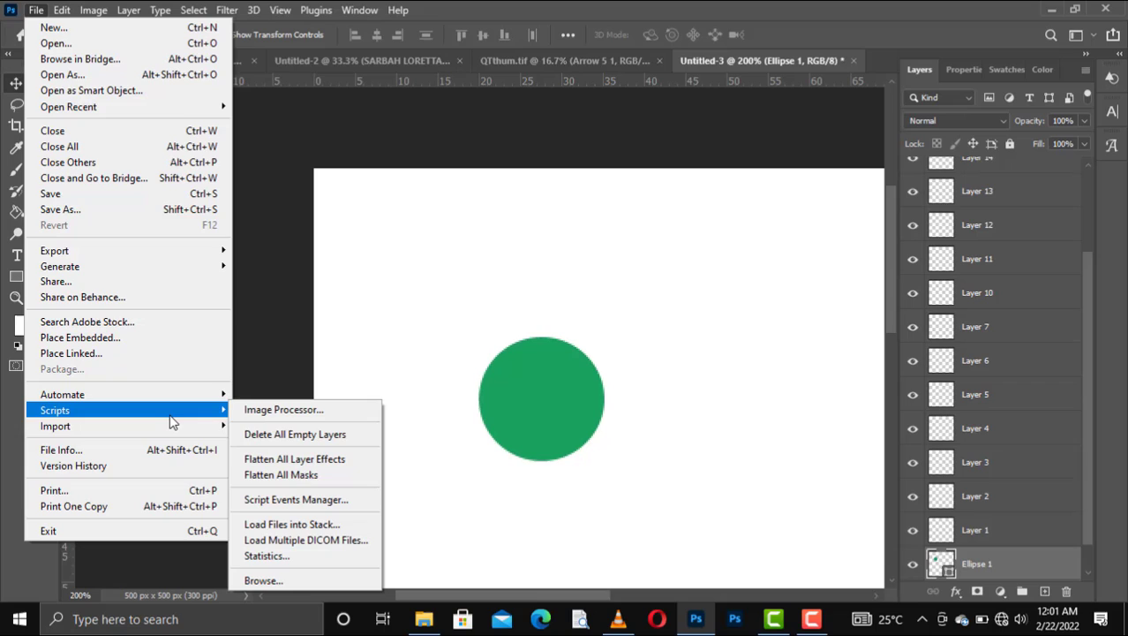
pyautogui.click(296, 435)
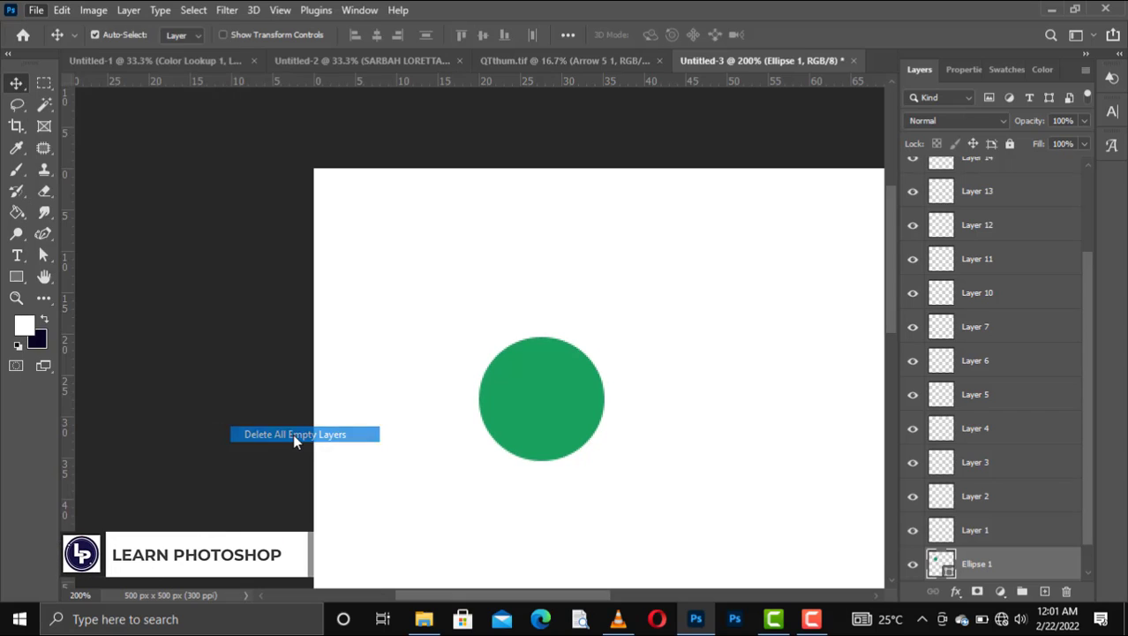